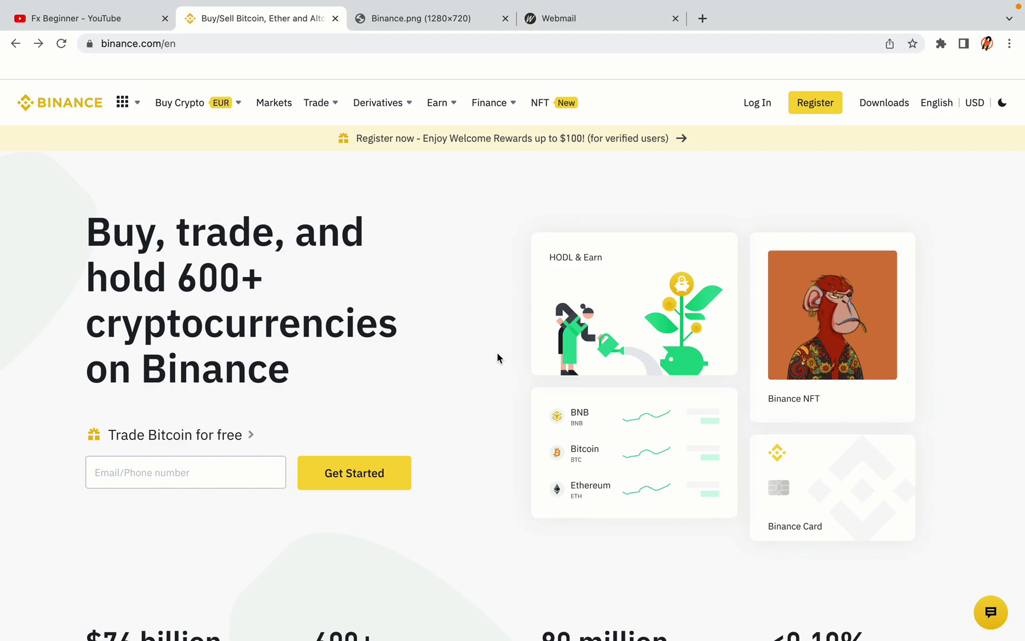
Step: Look through the Binance home page, from the popular cryptocurrencies to the help section, and view the Binance.png image
{"action": "scroll", "coordinate": [497, 353], "scroll_direction": "down", "scroll_amount": 5}
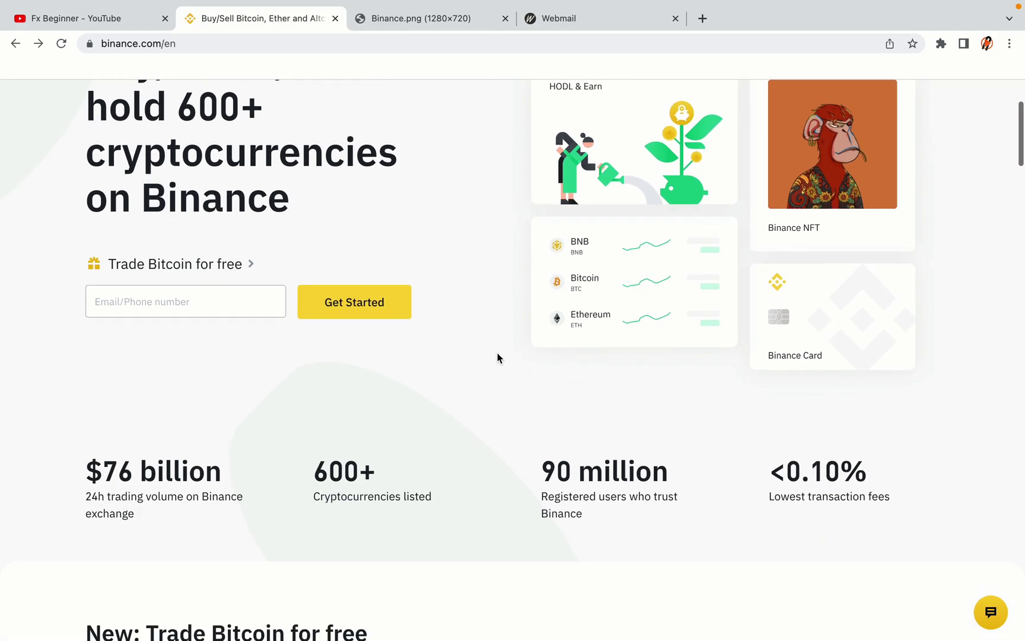
{"action": "scroll", "coordinate": [497, 358], "scroll_direction": "down", "scroll_amount": 5}
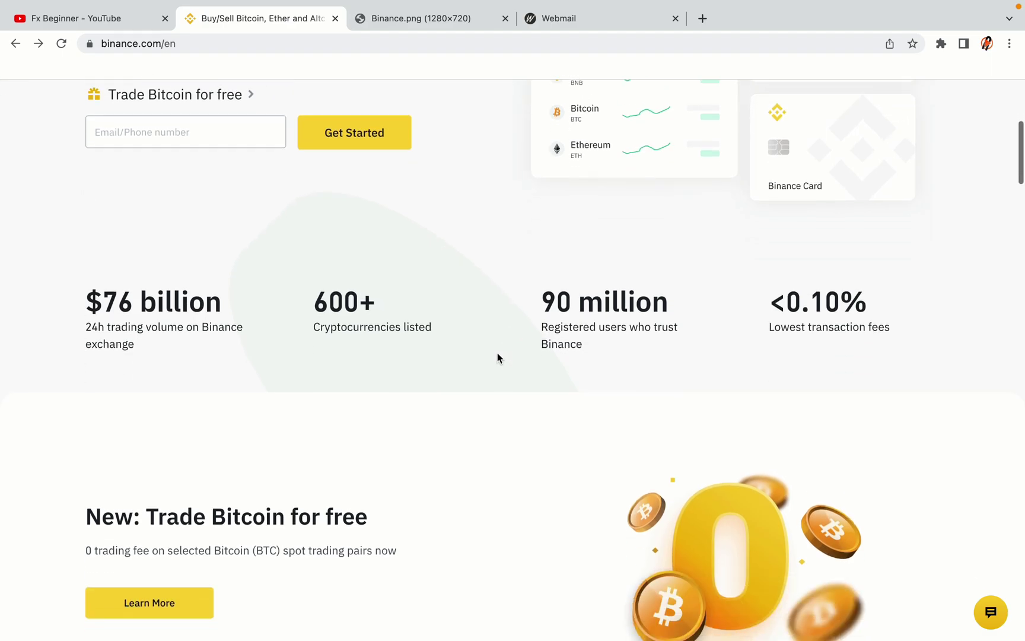
{"action": "scroll", "coordinate": [497, 358], "scroll_direction": "down", "scroll_amount": 1}
{"action": "scroll", "coordinate": [498, 358], "scroll_direction": "up", "scroll_amount": 3}
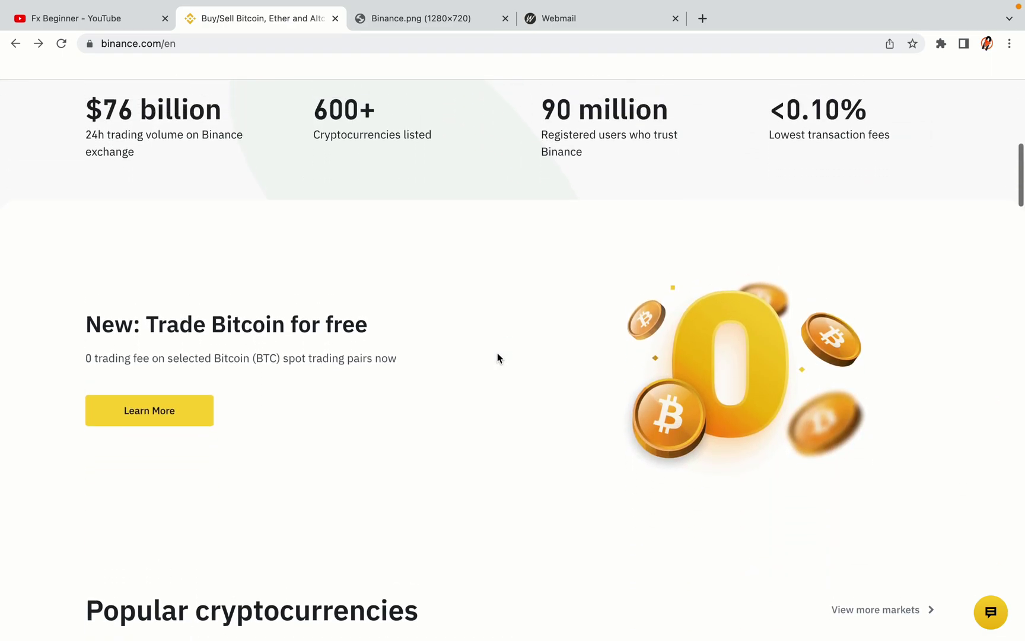
{"action": "scroll", "coordinate": [497, 358], "scroll_direction": "down", "scroll_amount": 8}
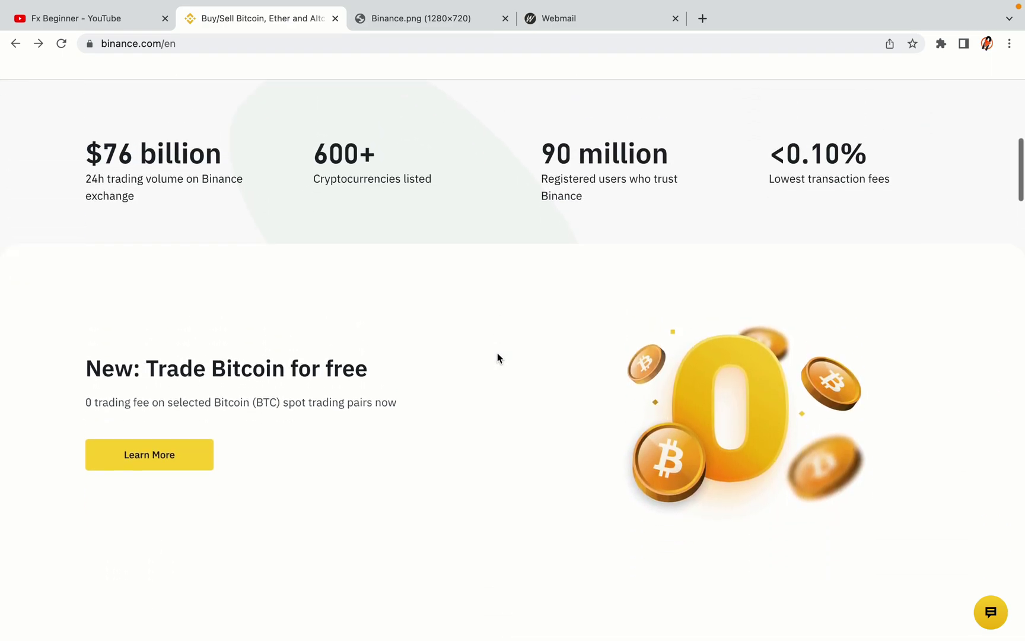
{"action": "scroll", "coordinate": [497, 358], "scroll_direction": "down", "scroll_amount": 2}
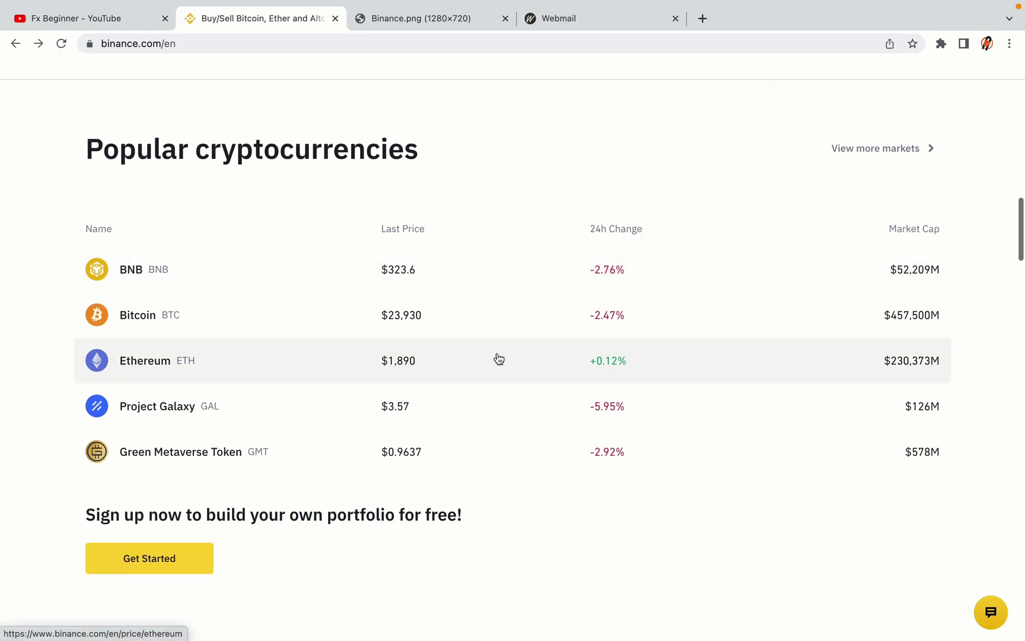
{"action": "scroll", "coordinate": [499, 357], "scroll_direction": "down", "scroll_amount": 9}
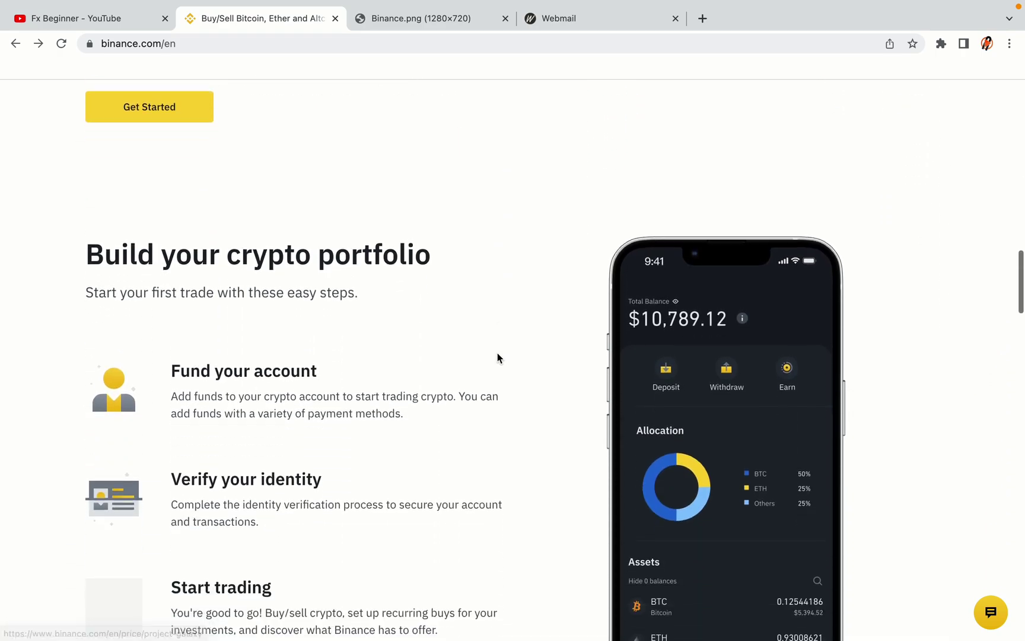
{"action": "scroll", "coordinate": [498, 357], "scroll_direction": "down", "scroll_amount": 1}
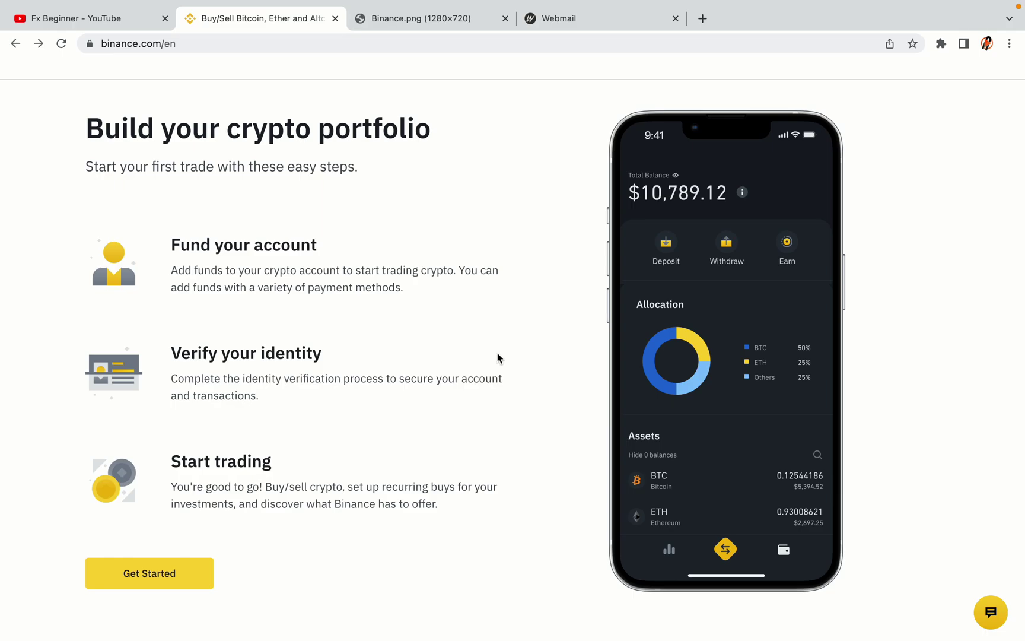
{"action": "scroll", "coordinate": [497, 357], "scroll_direction": "down", "scroll_amount": 9}
{"action": "scroll", "coordinate": [497, 358], "scroll_direction": "down", "scroll_amount": 9}
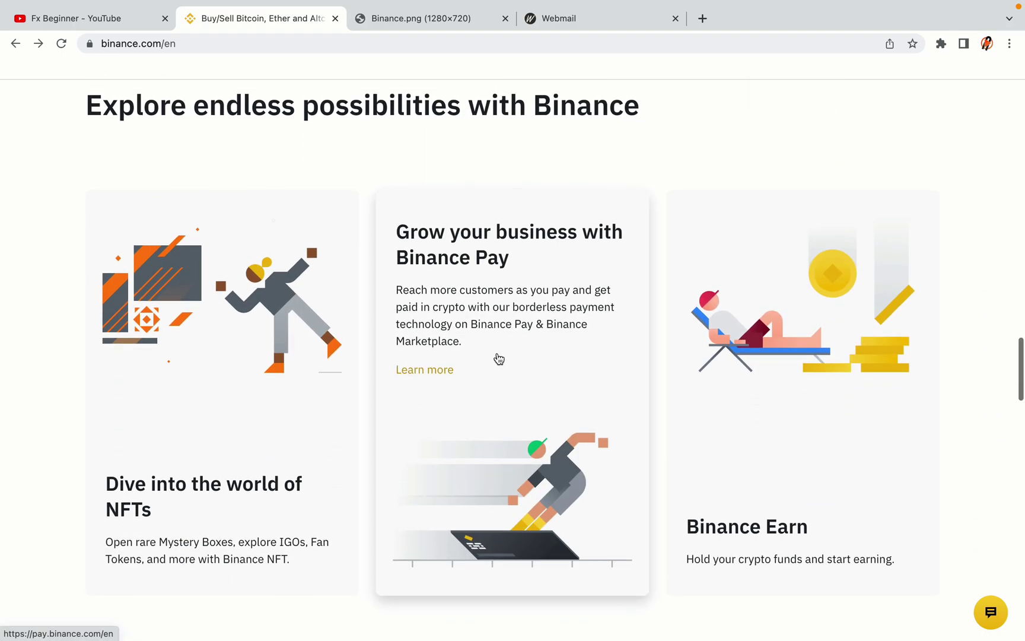
{"action": "scroll", "coordinate": [497, 354], "scroll_direction": "down", "scroll_amount": 2}
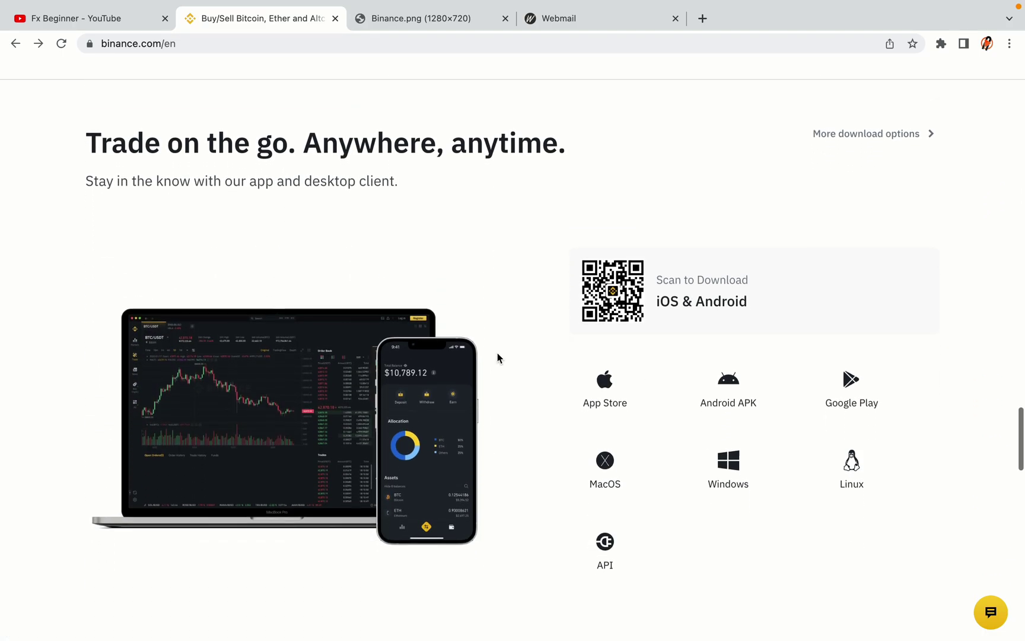
{"action": "scroll", "coordinate": [497, 353], "scroll_direction": "down", "scroll_amount": 9}
{"action": "scroll", "coordinate": [497, 353], "scroll_direction": "down", "scroll_amount": 2}
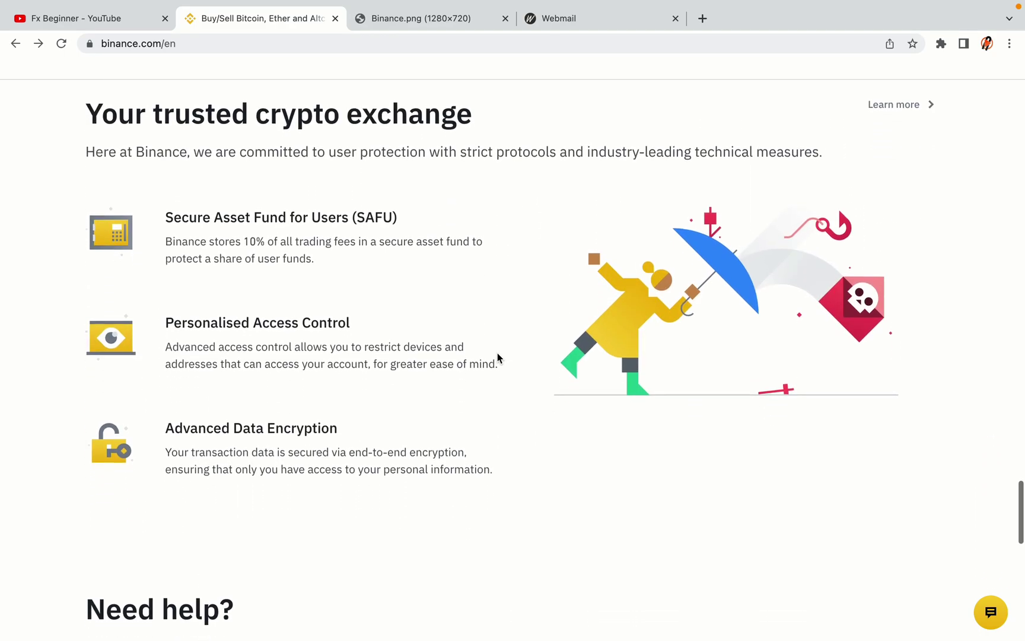
{"action": "scroll", "coordinate": [497, 353], "scroll_direction": "down", "scroll_amount": 7}
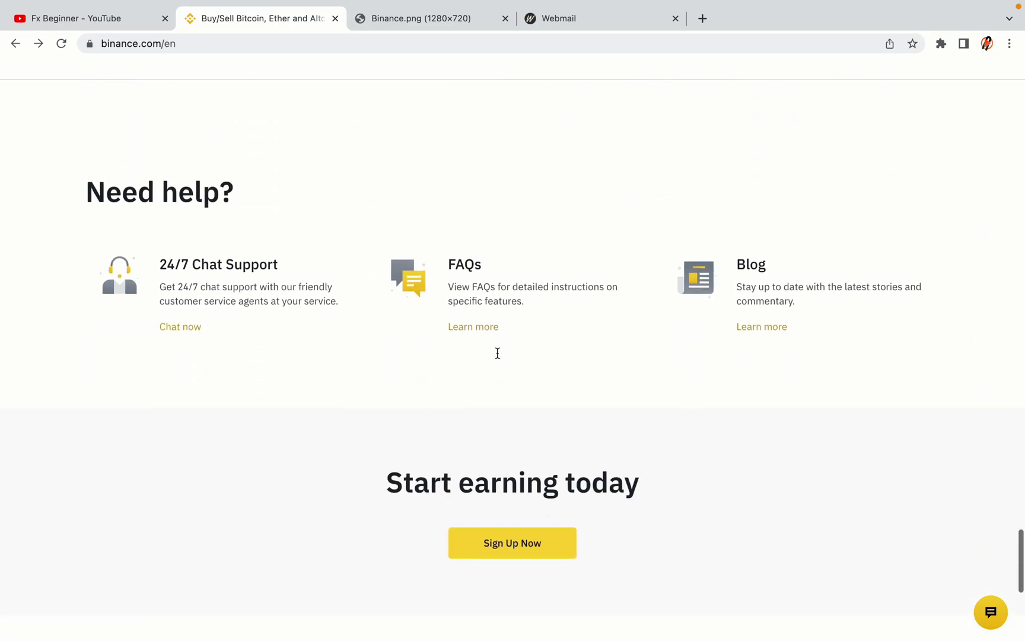
{"action": "scroll", "coordinate": [497, 356], "scroll_direction": "up", "scroll_amount": 4}
{"action": "scroll", "coordinate": [497, 353], "scroll_direction": "up", "scroll_amount": 20}
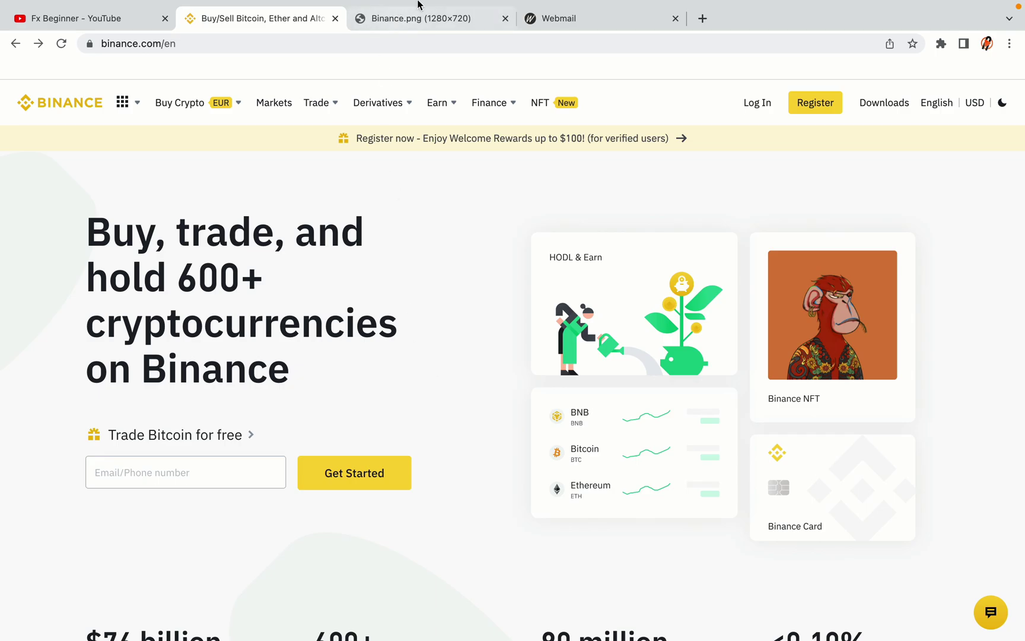
{"action": "left_click", "coordinate": [428, 16]}
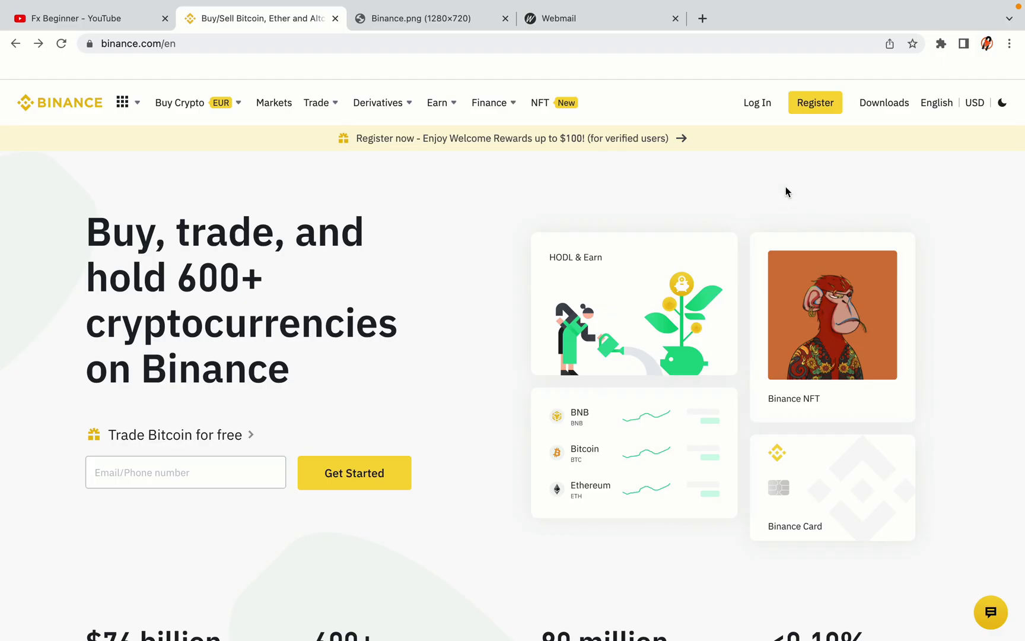
Step: Register a personal Binance account by email, entering the personal email and account password and agreeing to the Terms of Service
{"action": "left_click", "coordinate": [824, 111]}
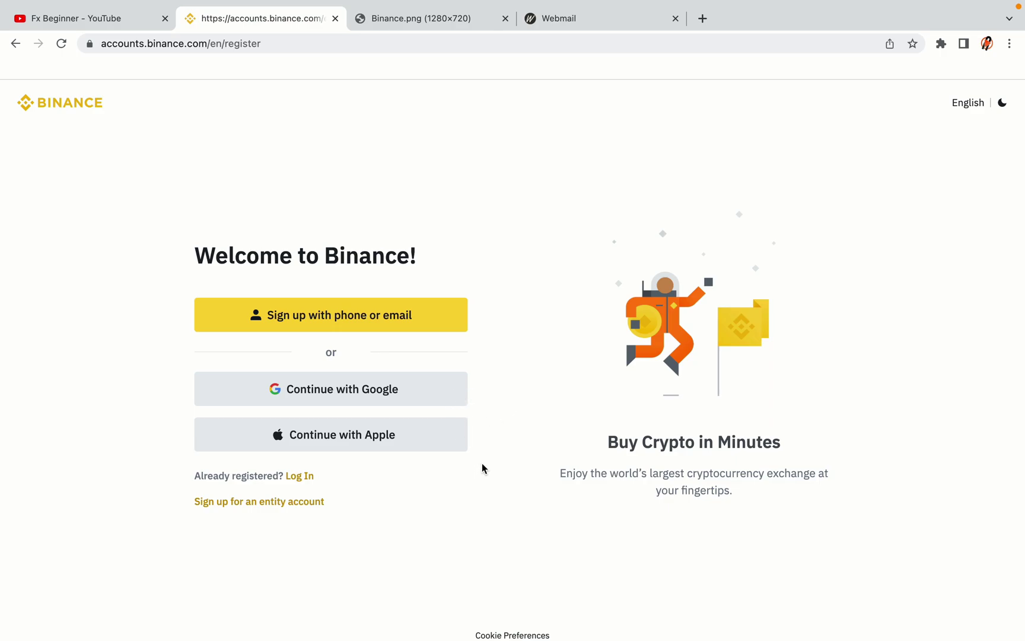
{"action": "left_click", "coordinate": [421, 326]}
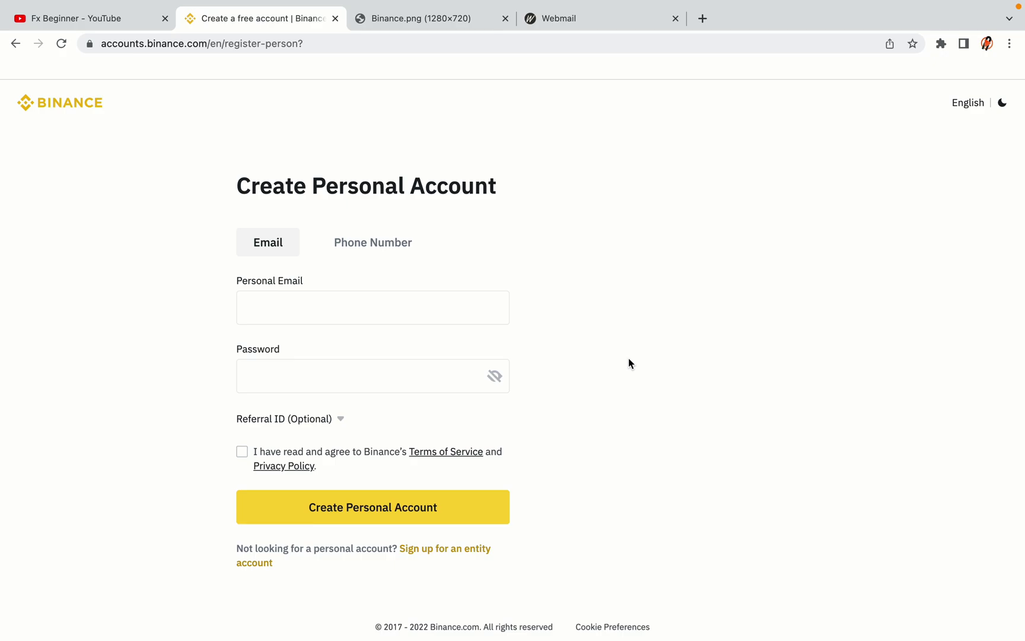
{"action": "left_click", "coordinate": [473, 370]}
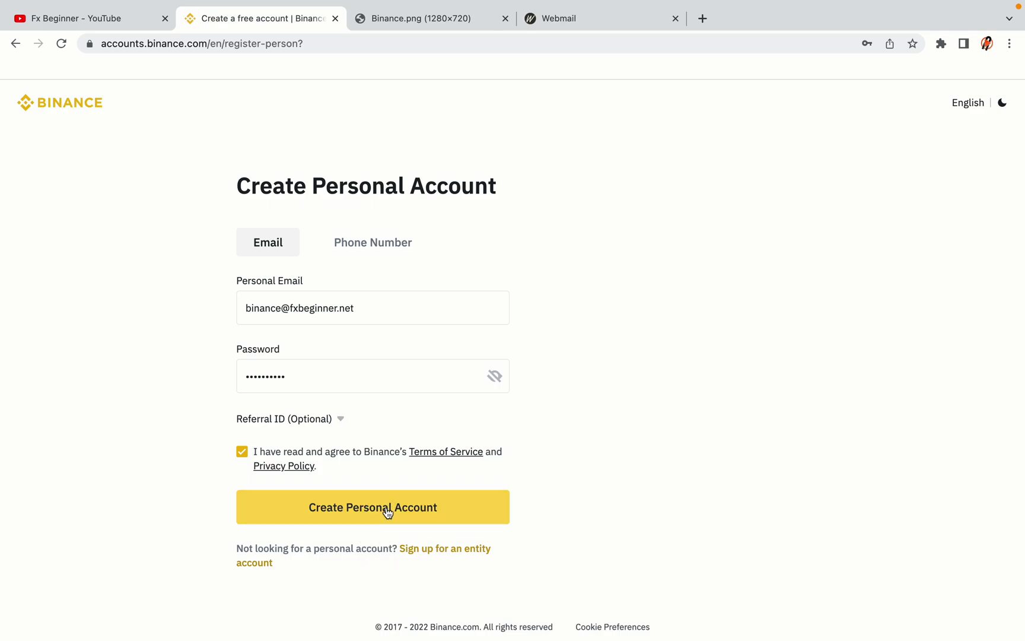
{"action": "left_click", "coordinate": [391, 514]}
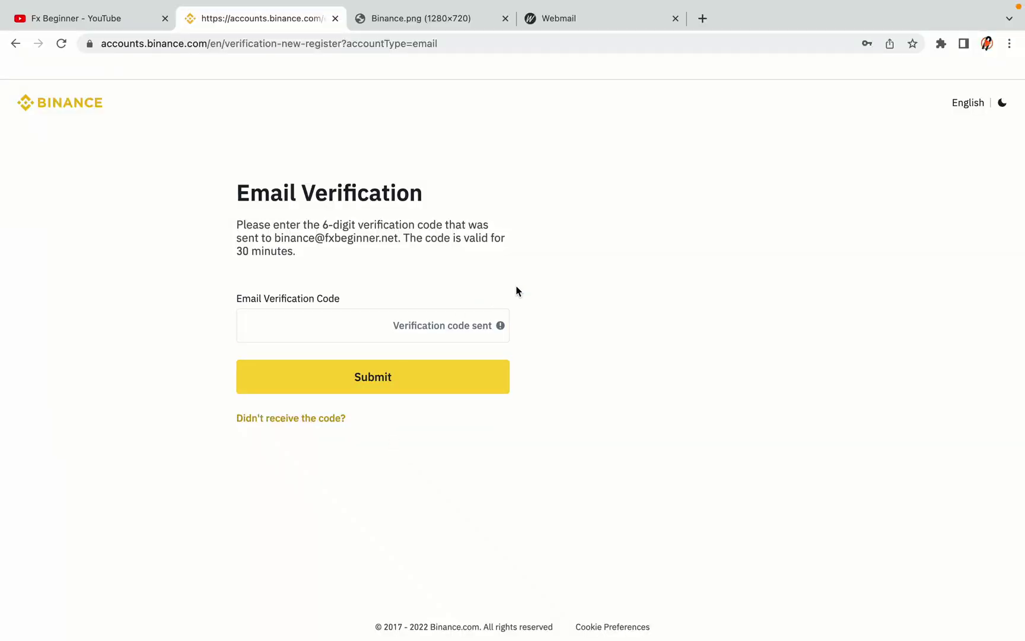
Step: Switch to Webmail and open the Binance registration confirmation email at its account activation code
{"action": "left_click_drag", "start_coordinate": [583, 18], "coordinate": [405, 18]}
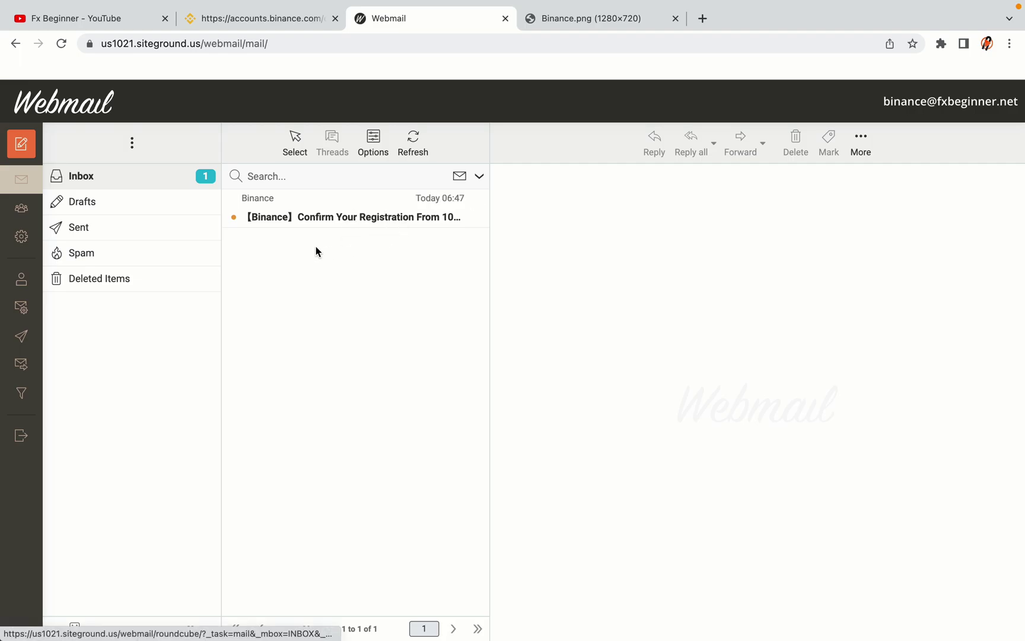
{"action": "left_click", "coordinate": [360, 217]}
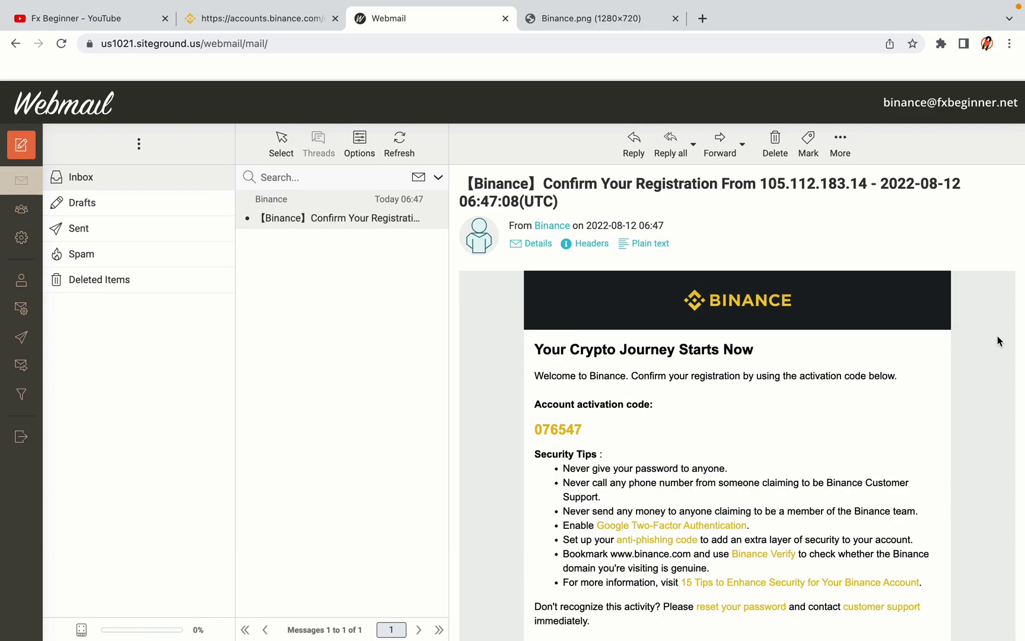
{"action": "scroll", "coordinate": [769, 343], "scroll_direction": "down", "scroll_amount": 1}
{"action": "scroll", "coordinate": [768, 343], "scroll_direction": "down", "scroll_amount": 3}
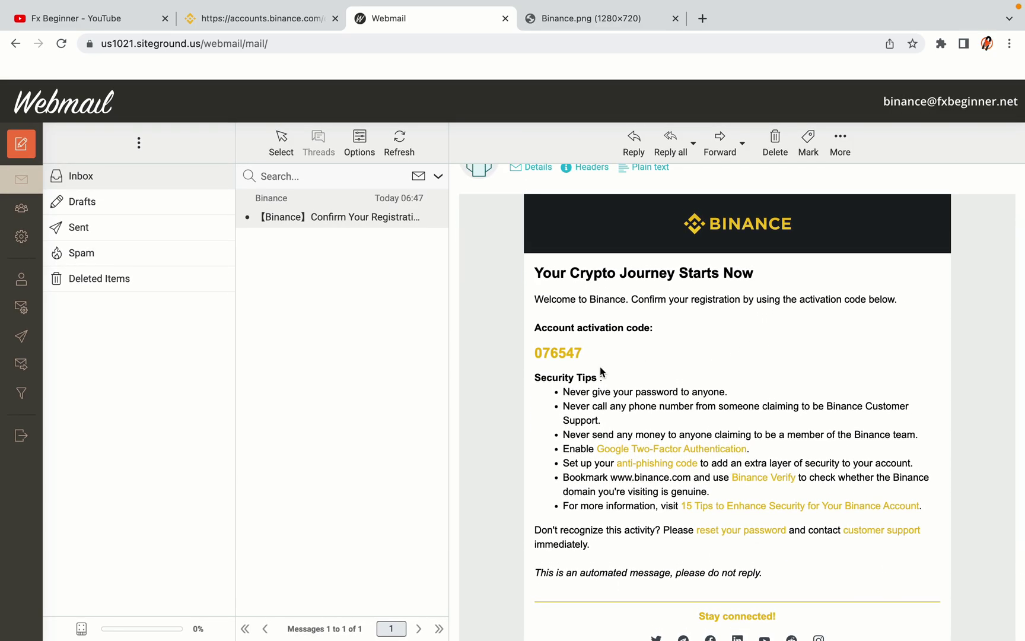
Step: Copy the account activation code from the confirmation email
{"action": "left_click_drag", "start_coordinate": [535, 354], "coordinate": [582, 351]}
{"action": "left_click", "coordinate": [588, 355]}
{"action": "left_click_drag", "start_coordinate": [536, 353], "coordinate": [582, 352]}
{"action": "right_click", "coordinate": [570, 353]}
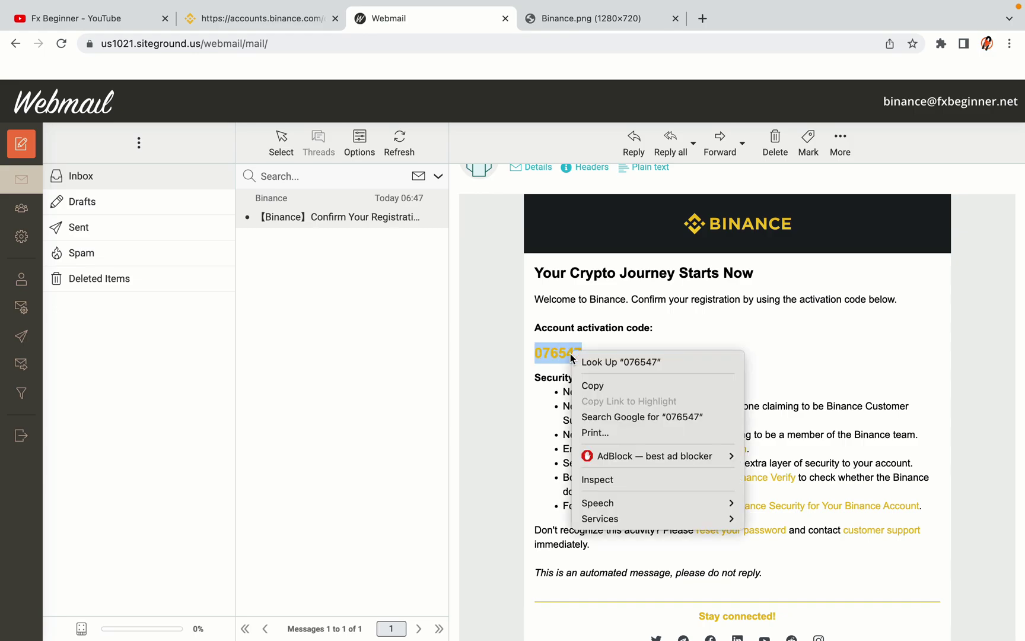
{"action": "left_click", "coordinate": [588, 384]}
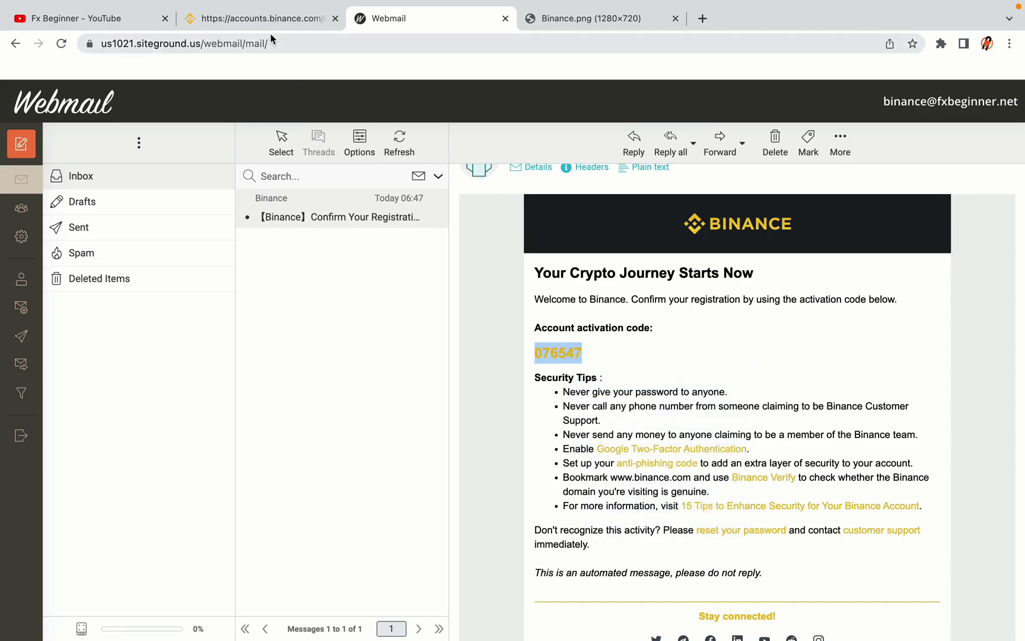
Step: Return to the Binance Email Verification page, paste the email verification code and submit it
{"action": "left_click", "coordinate": [267, 18]}
{"action": "left_click", "coordinate": [341, 317]}
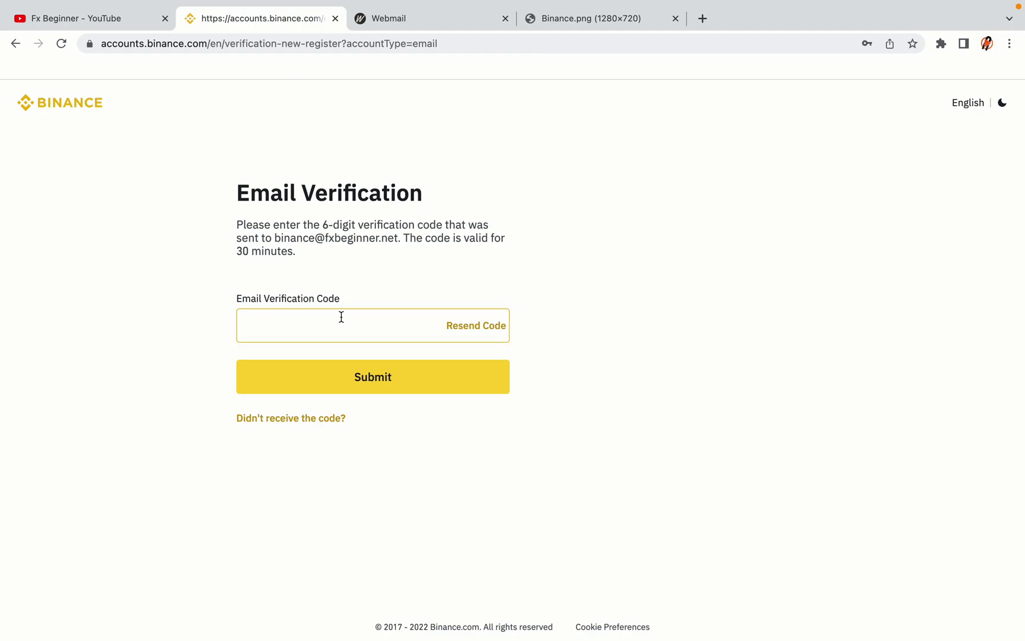
{"action": "key", "text": "super+v"}
{"action": "left_click", "coordinate": [180, 303]}
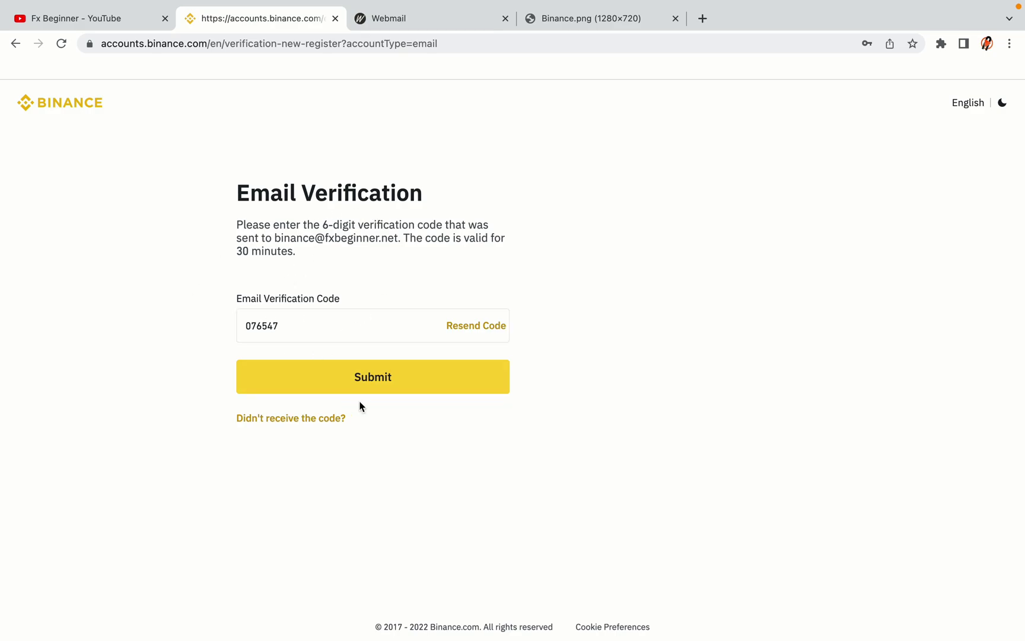
{"action": "left_click", "coordinate": [473, 391]}
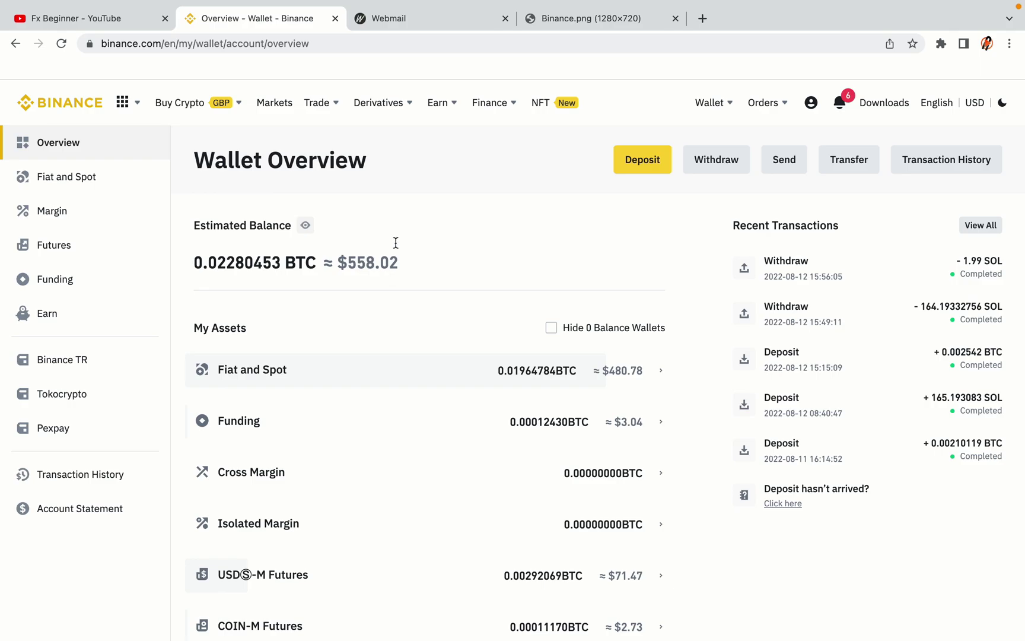
Step: Examine the Wallet Overview assets and the Buy Crypto and Trade options, and return to the Binance home page
{"action": "scroll", "coordinate": [631, 274], "scroll_direction": "down", "scroll_amount": 3}
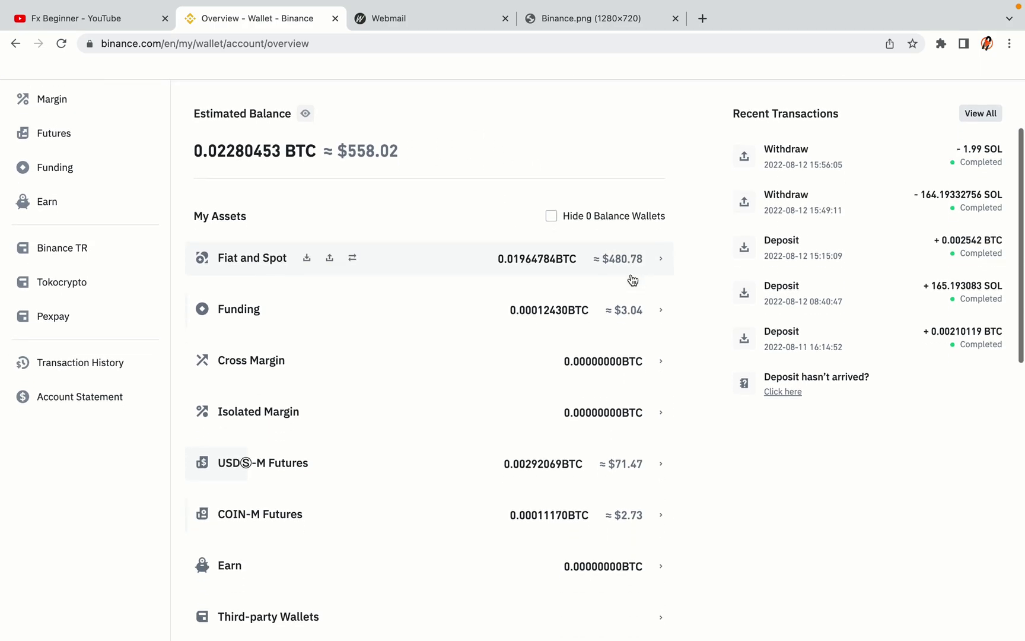
{"action": "scroll", "coordinate": [631, 279], "scroll_direction": "down", "scroll_amount": 3}
{"action": "scroll", "coordinate": [631, 279], "scroll_direction": "up", "scroll_amount": 6}
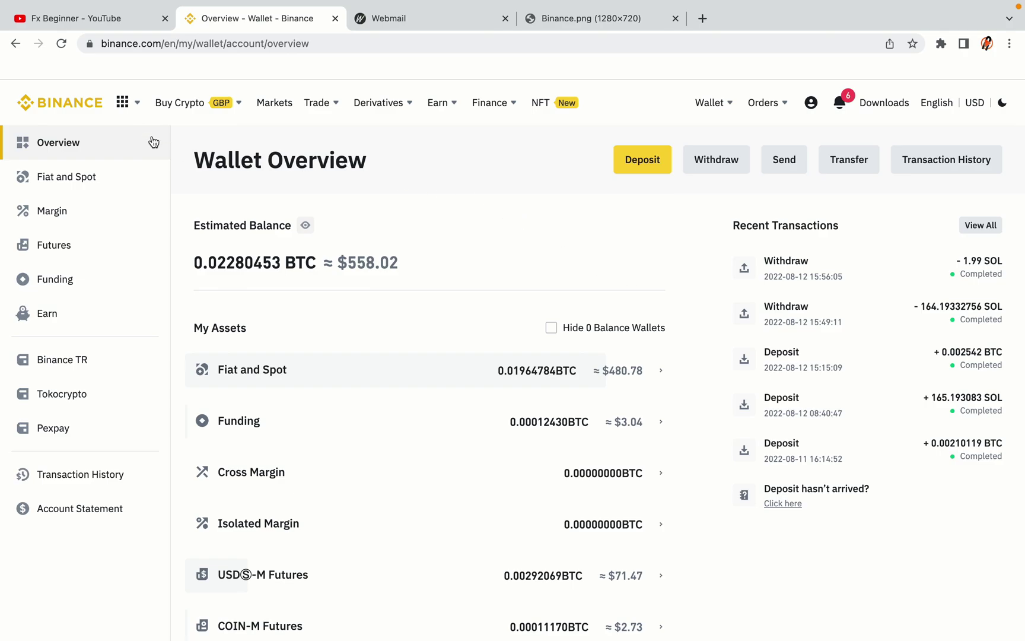
{"action": "mouse_move", "coordinate": [199, 106]}
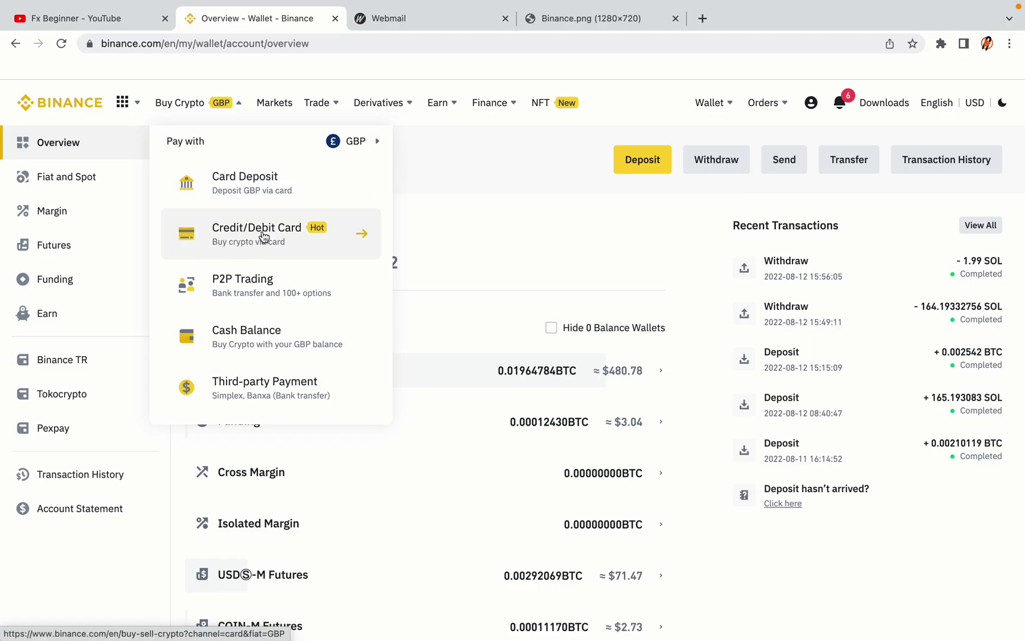
{"action": "mouse_move", "coordinate": [316, 103]}
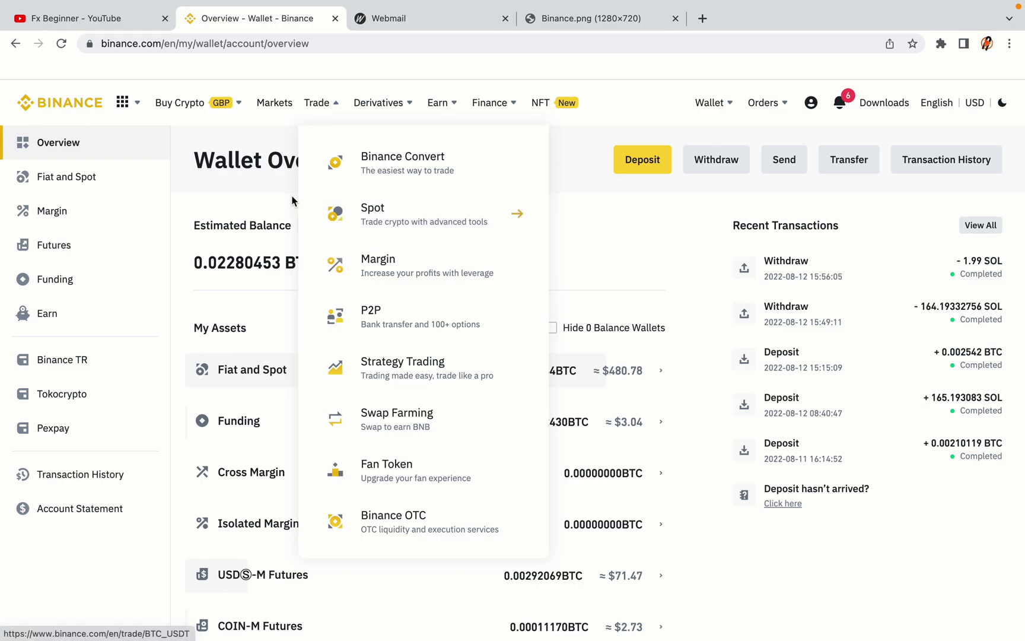
{"action": "left_click", "coordinate": [67, 98]}
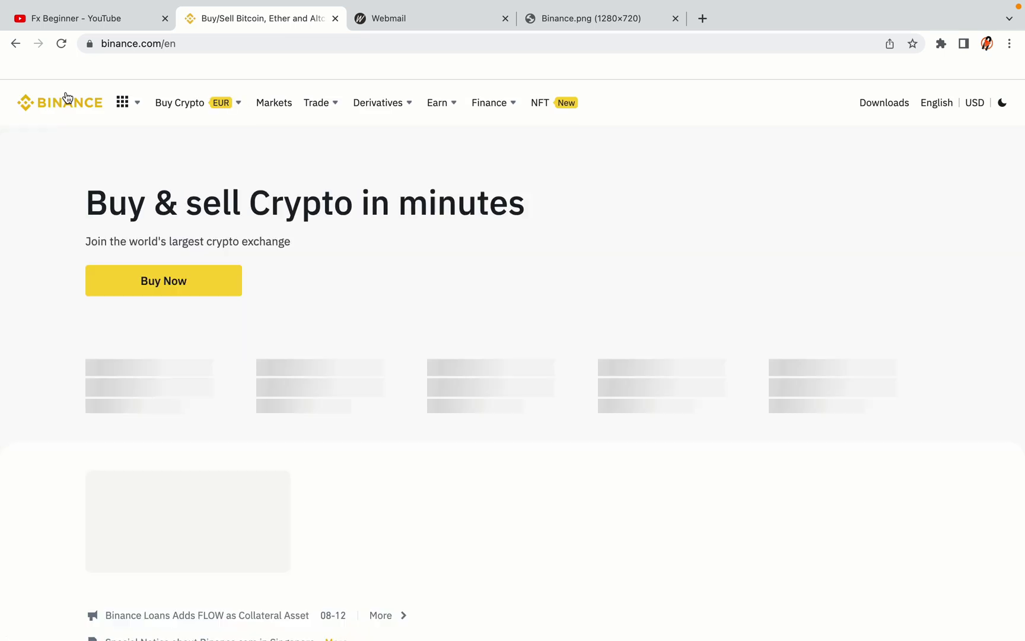